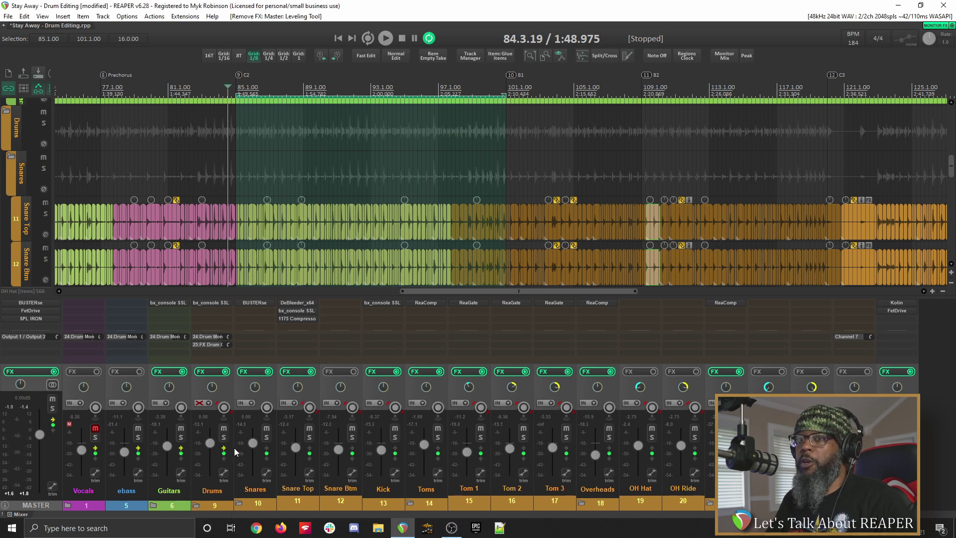
Check the ebass pan law settings, then solo Guitars and start playback.
right_click(128, 389)
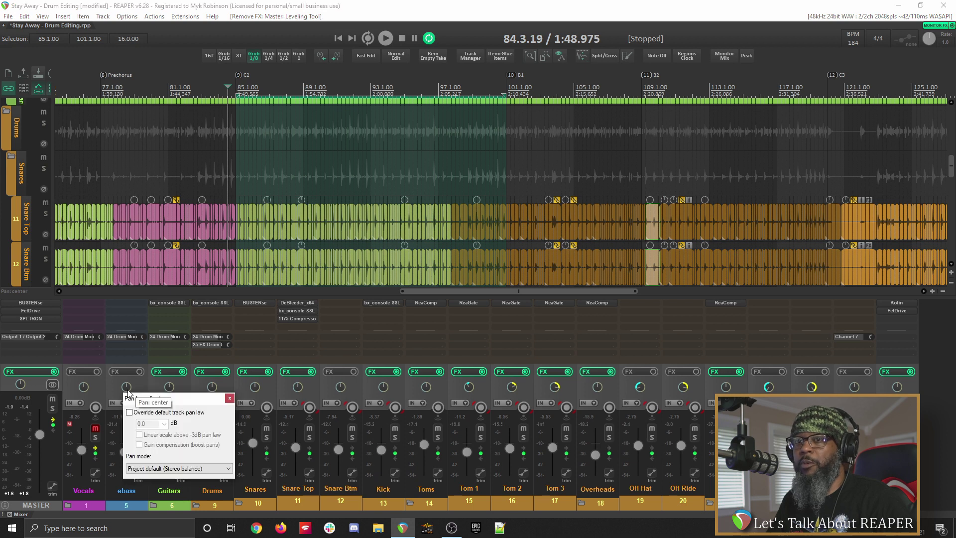
left_click(229, 398)
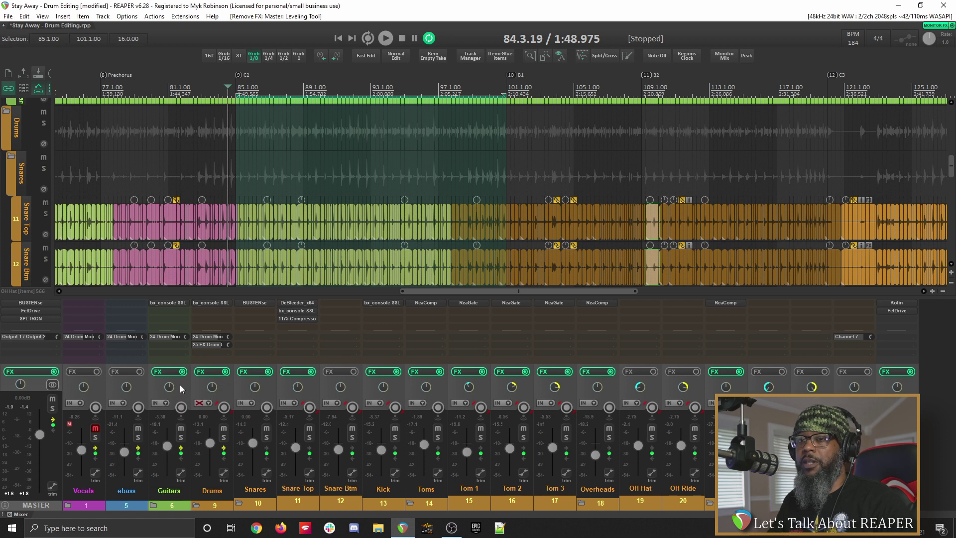
left_click(180, 437)
key("space")
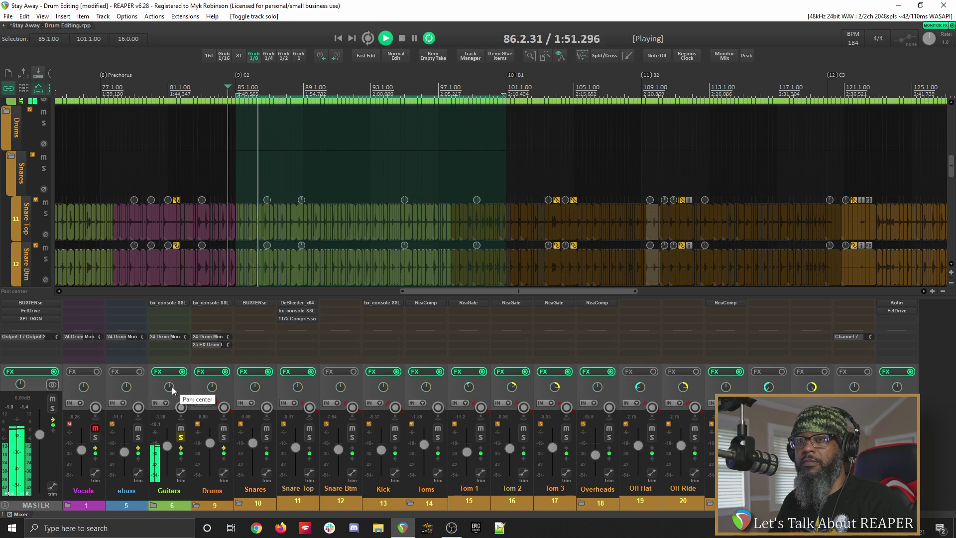
Pan Guitars hard left, reset it to center, stop playback and open its Pan Law settings.
mouse_move(172, 386)
left_mouse_down()
mouse_move(172, 428)
mouse_move(172, 344)
mouse_move(172, 386)
left_mouse_up()
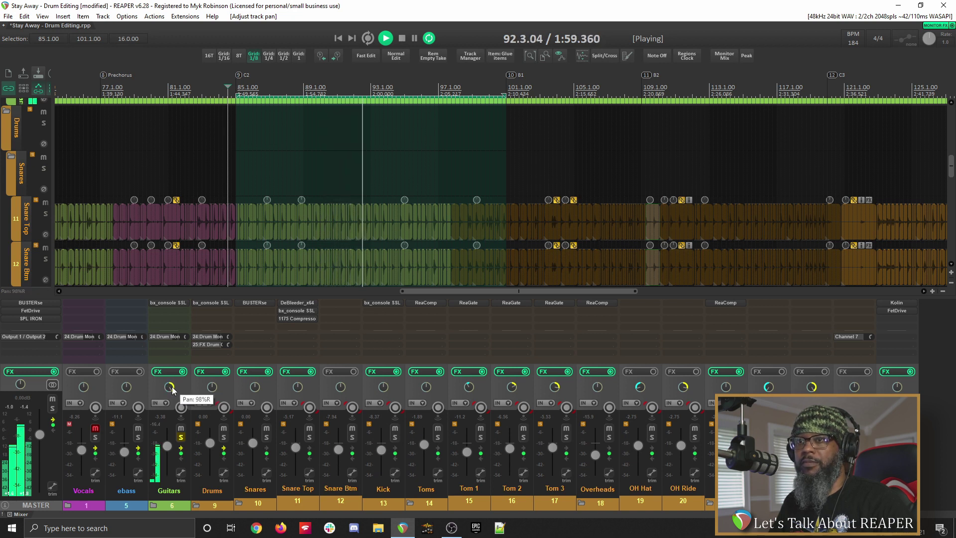
double_click(170, 387)
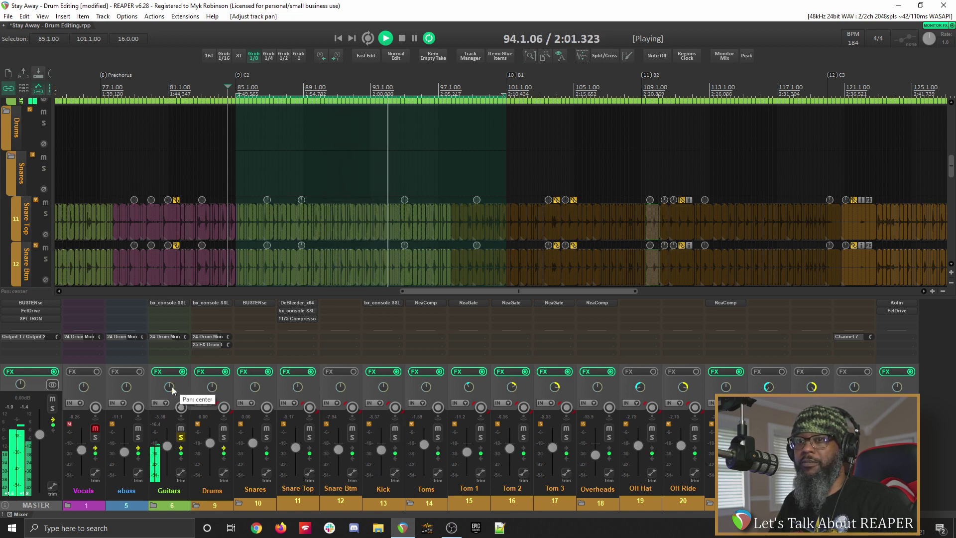
key("space")
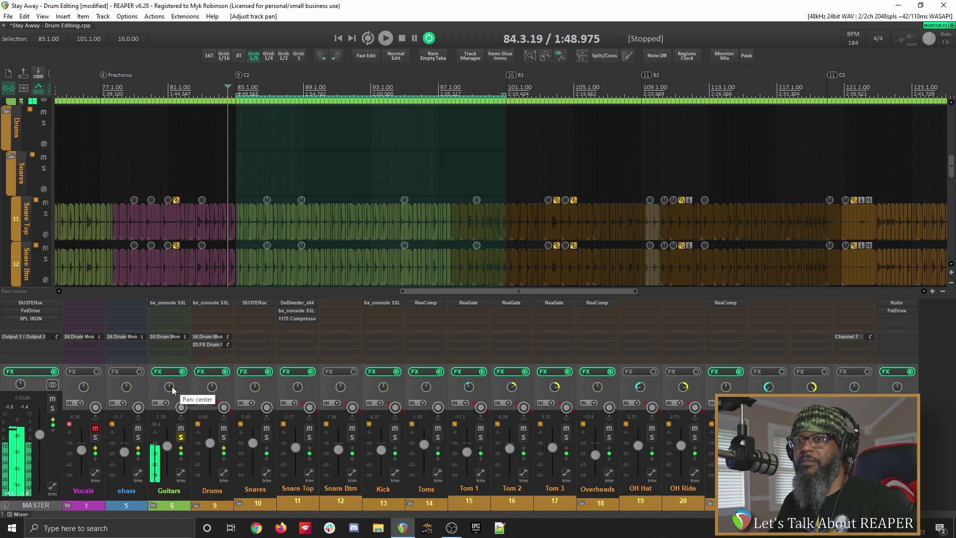
left_click(172, 387)
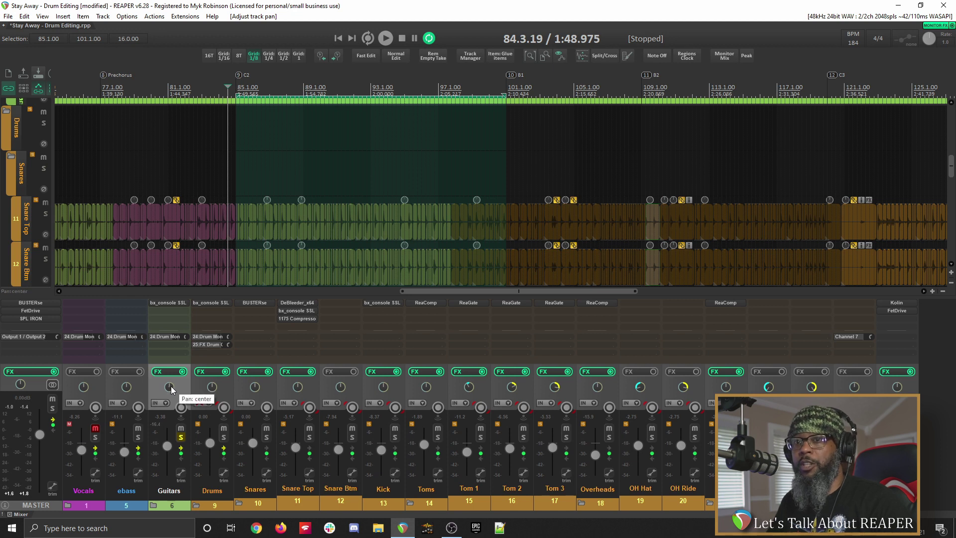
right_click(171, 386)
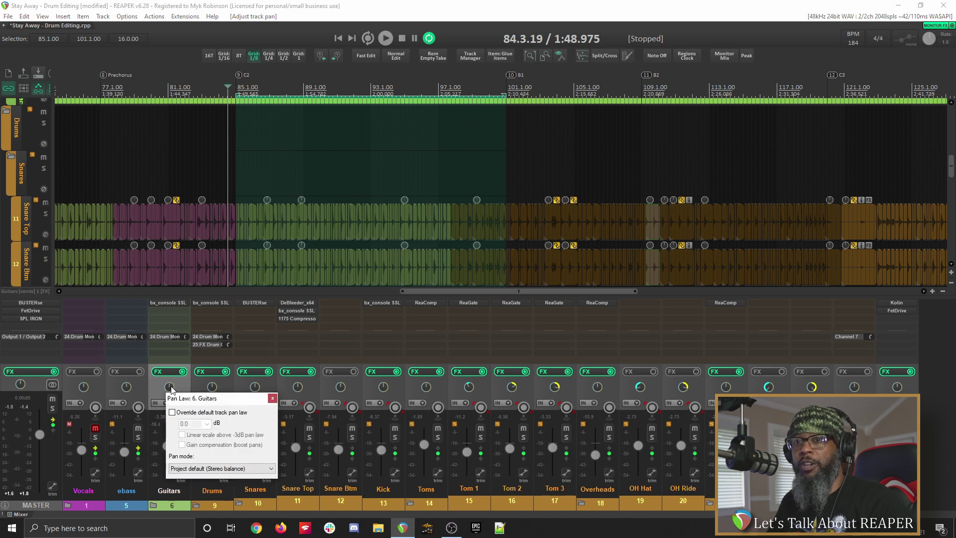
Choose Stereo pan as the Guitars track's pan mode in Pan Law.
left_click(215, 470)
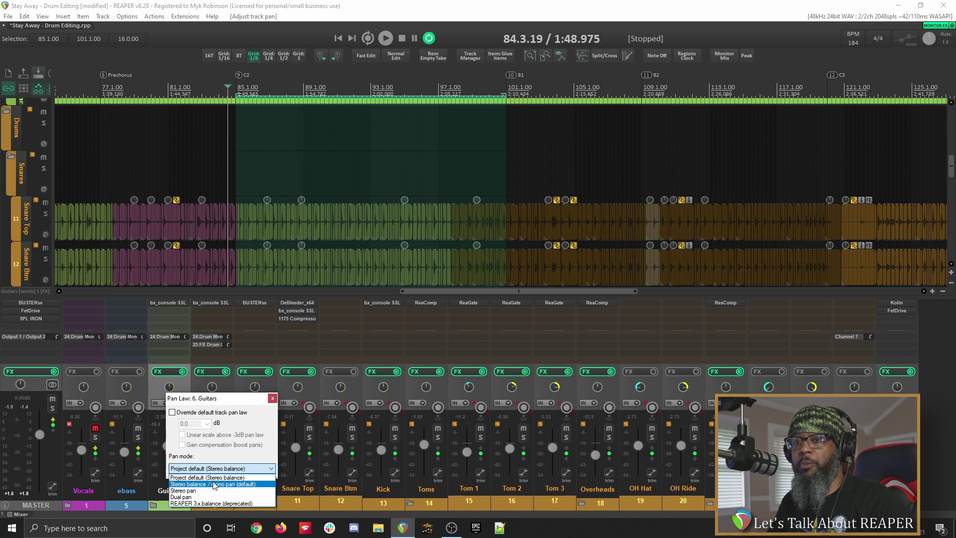
left_click(214, 491)
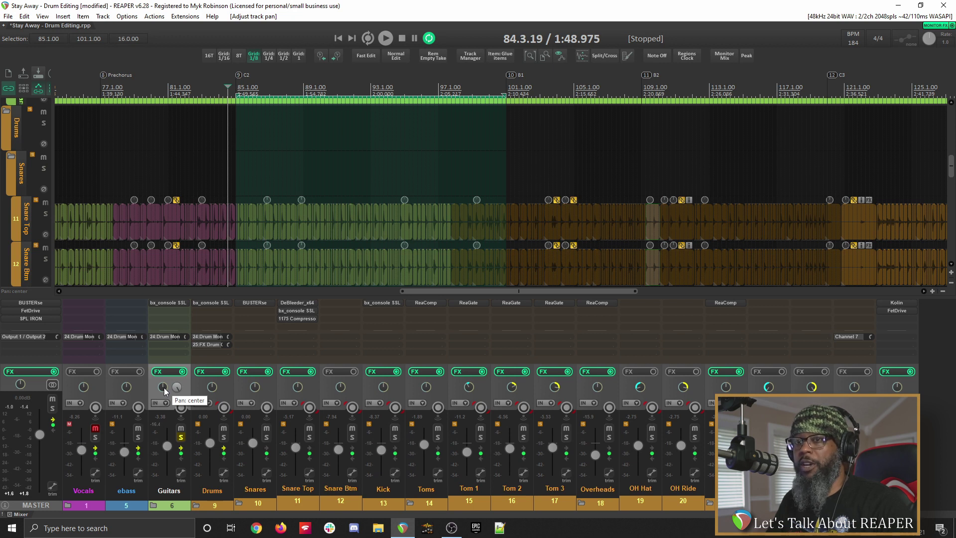
key("space")
left_click_drag(164, 387, 164, 394)
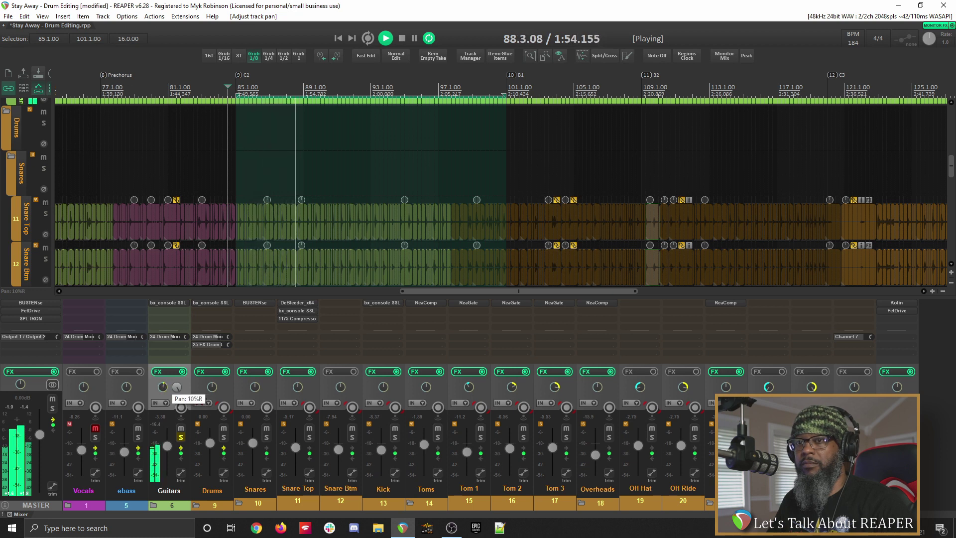
key("space")
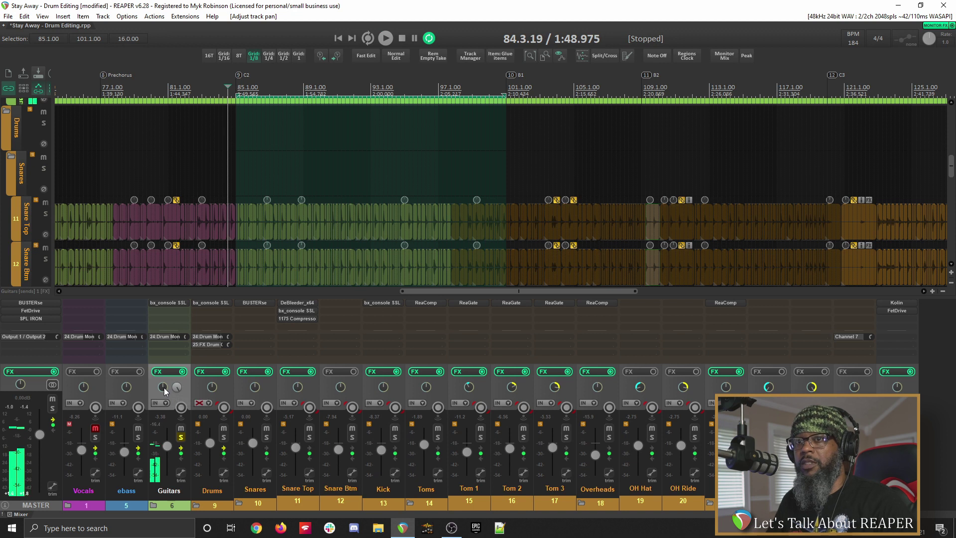
double_click(164, 387)
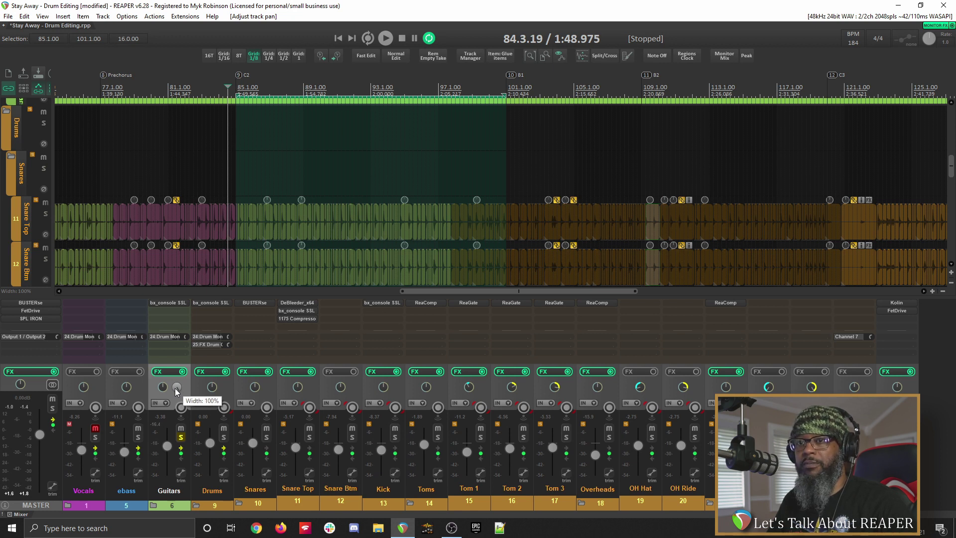
key("space")
While playing back, drag the Guitars width down through 0% to -100%, then stop.
left_click_drag(174, 388, 175, 440)
key("space")
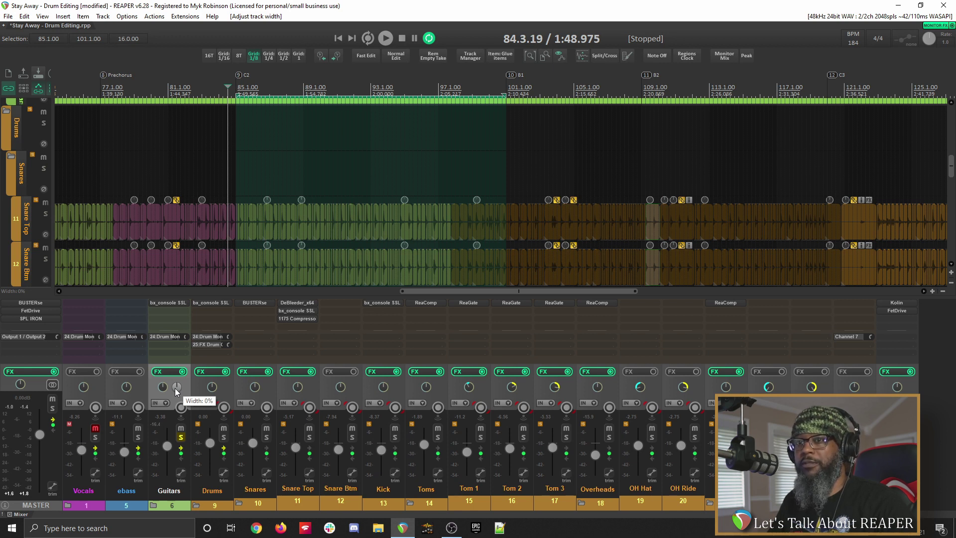
key("space")
left_click_drag(175, 387, 175, 433)
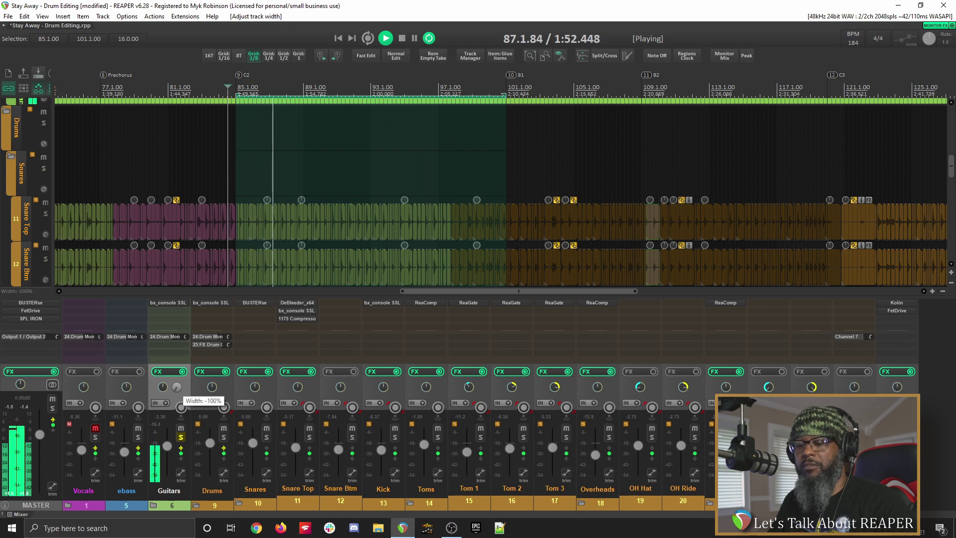
key("space")
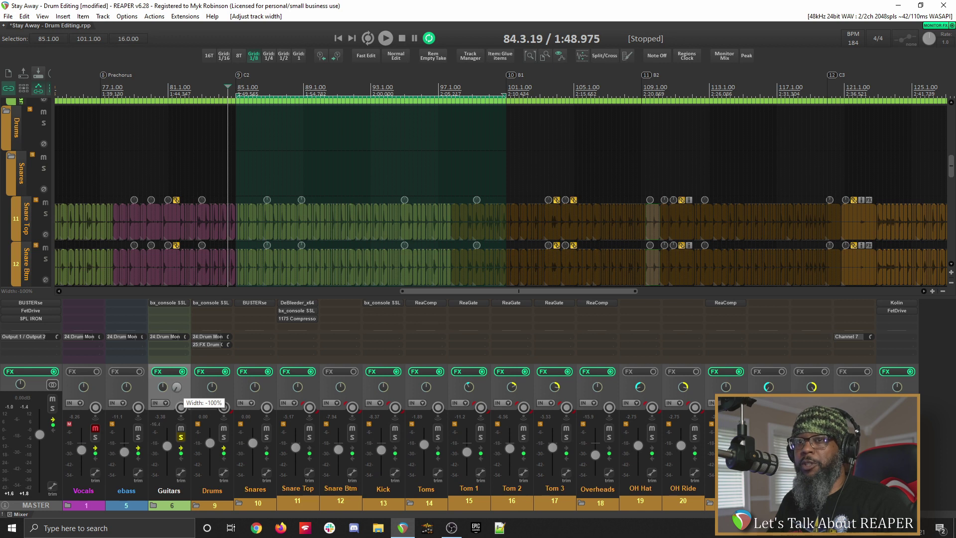
Switch the Guitars track's pan mode to Dual pan.
right_click(165, 388)
left_click(192, 468)
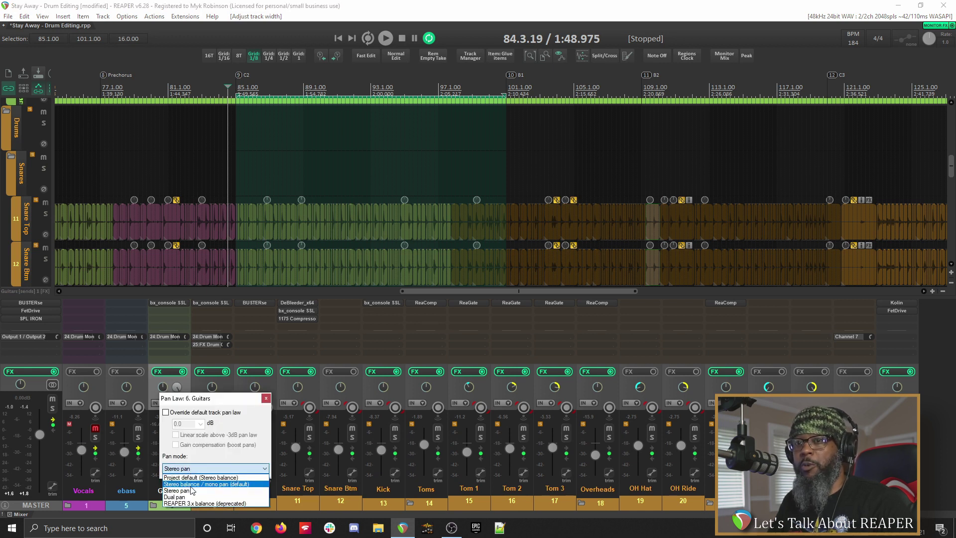
left_click(190, 497)
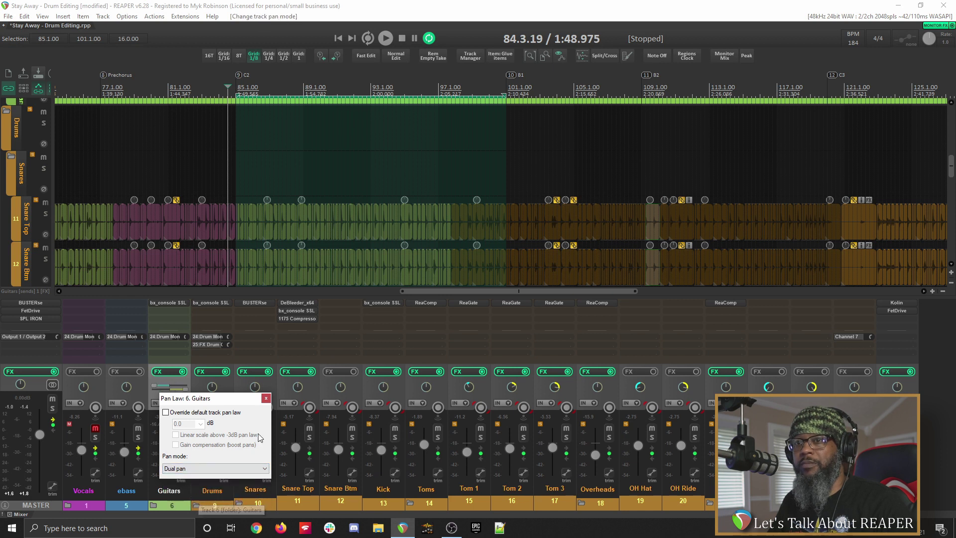
left_click(266, 398)
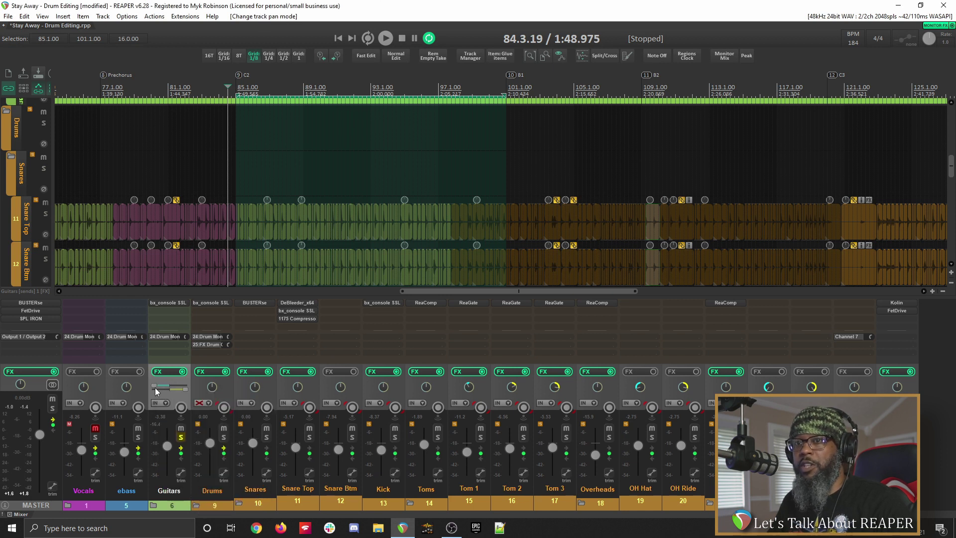
Audition Guitars while pulling its left channel toward center.
mouse_move(186, 390)
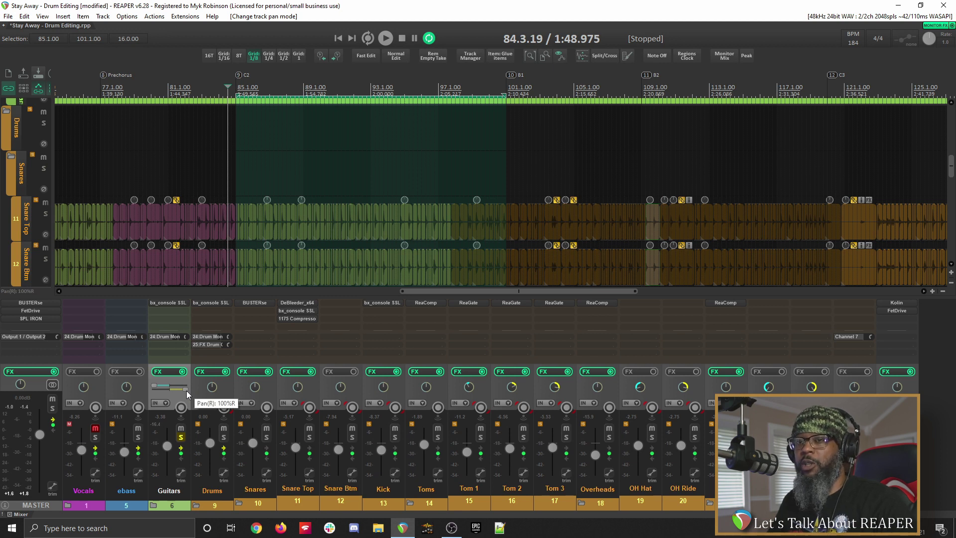
mouse_move(156, 385)
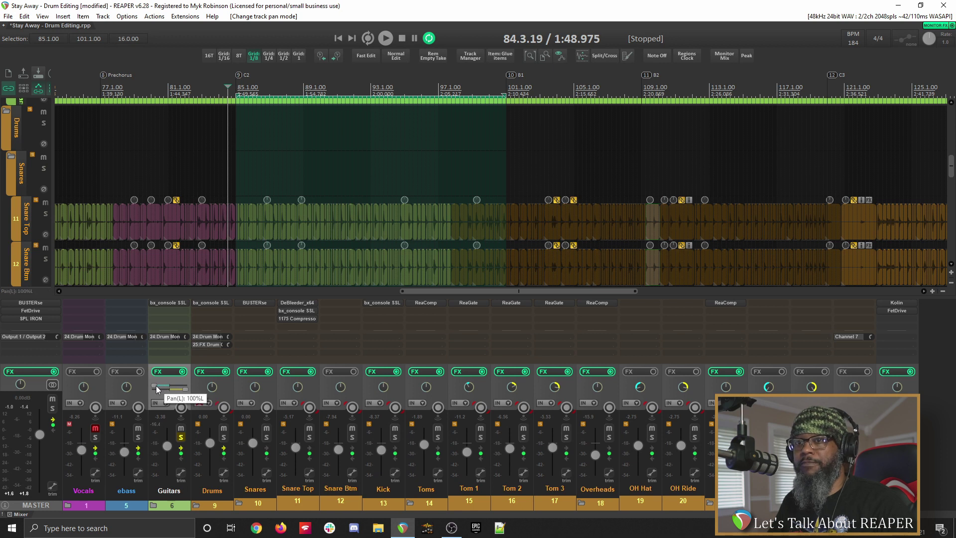
key("space")
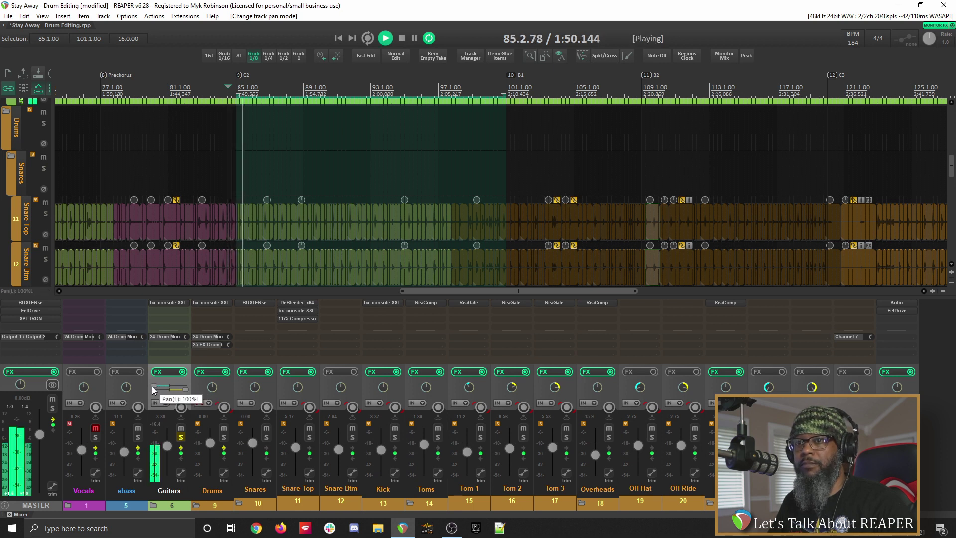
left_click_drag(151, 386, 163, 385)
key("space")
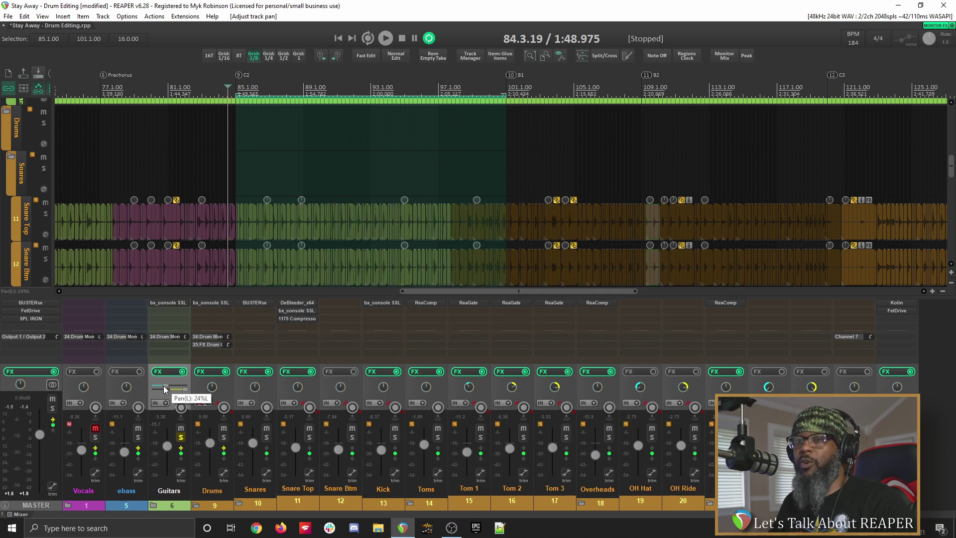
Set the Guitars track's pan mode back to Stereo pan.
right_click(164, 387)
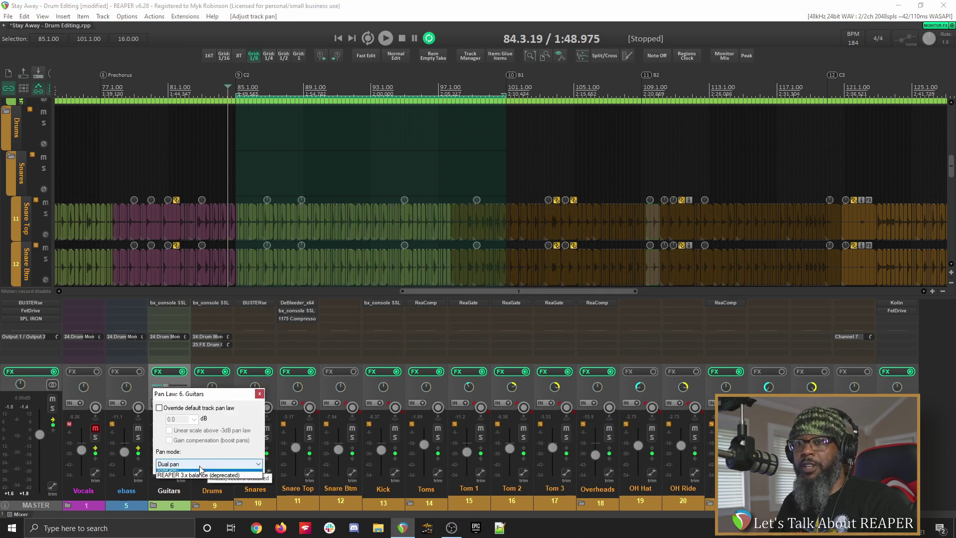
left_click(199, 464)
left_click(200, 486)
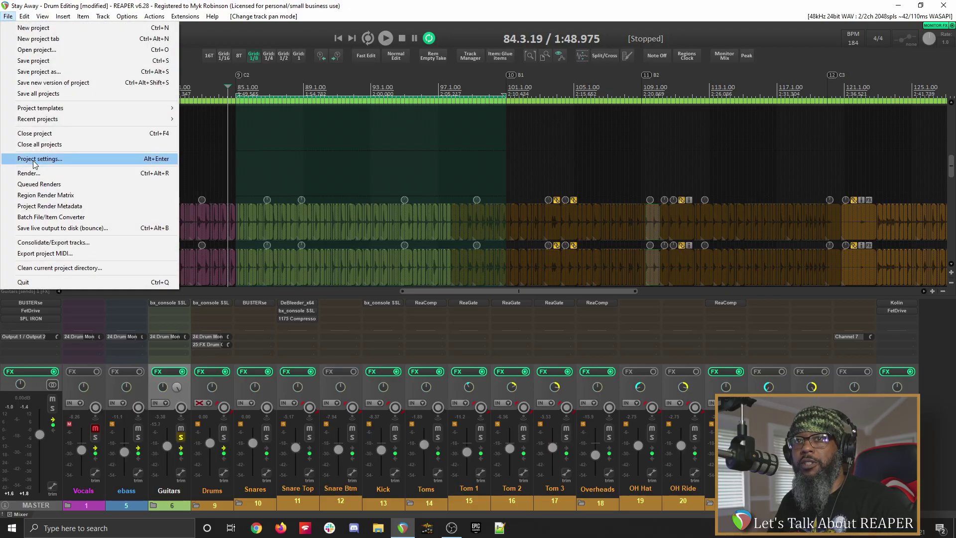
Set the project pan mode to Stereo pan in Project Settings, then select the Drums track.
left_click(29, 159)
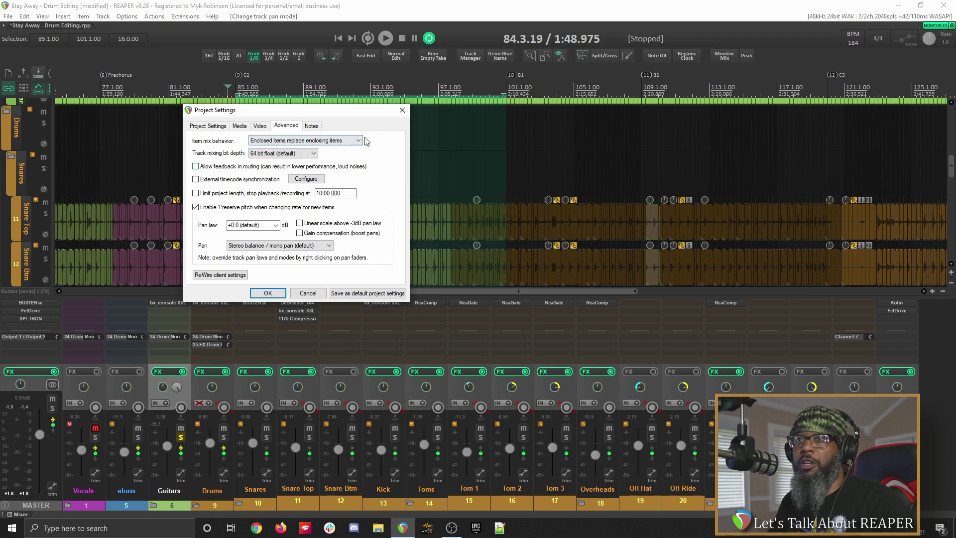
left_click(403, 110)
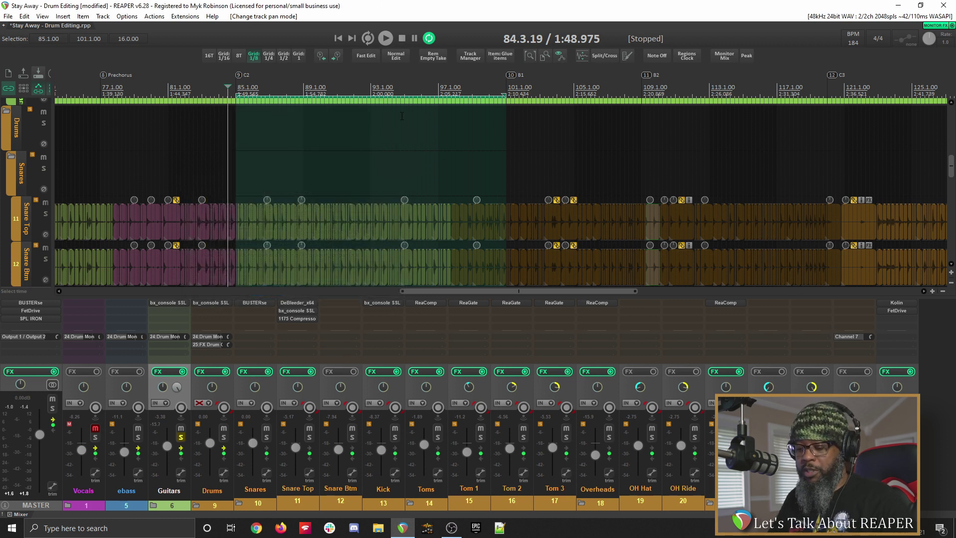
key("alt+Return")
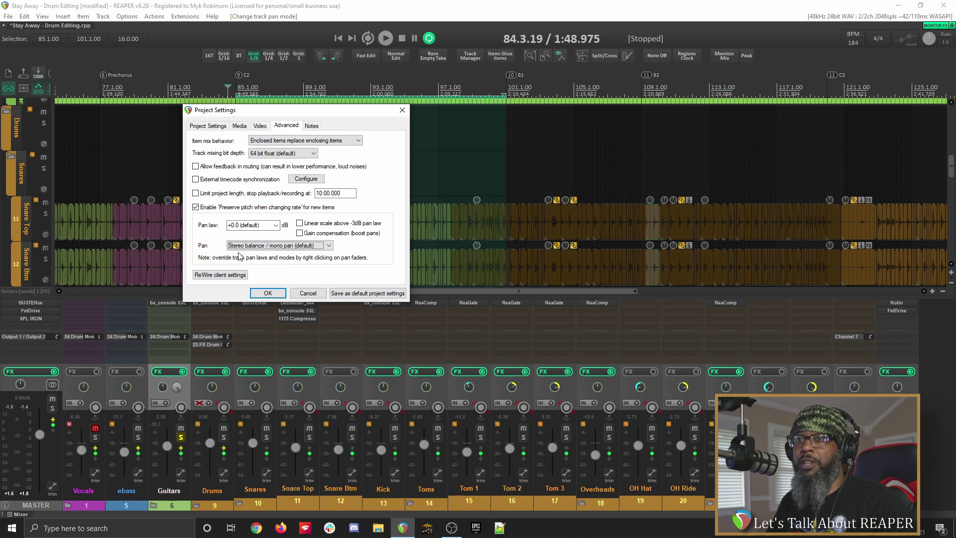
left_click(310, 249)
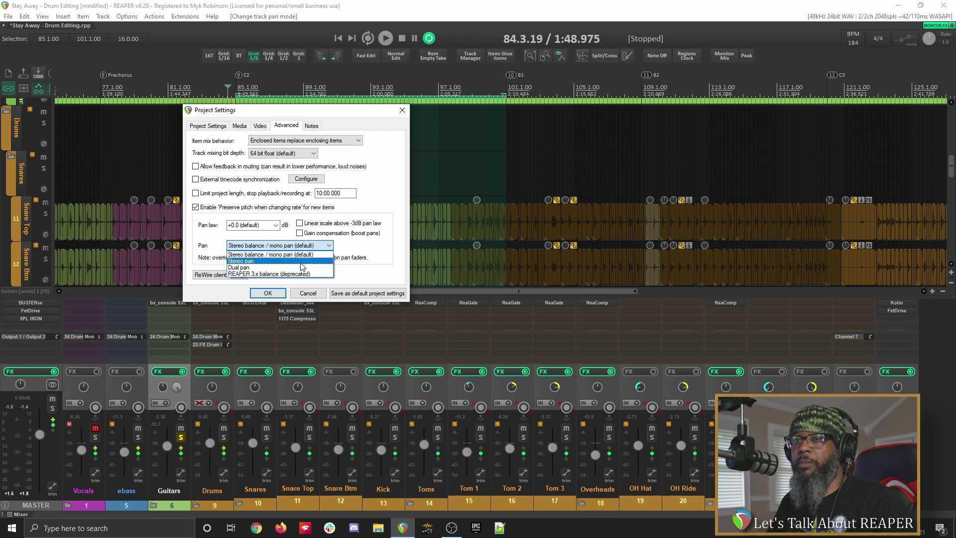
left_click(301, 261)
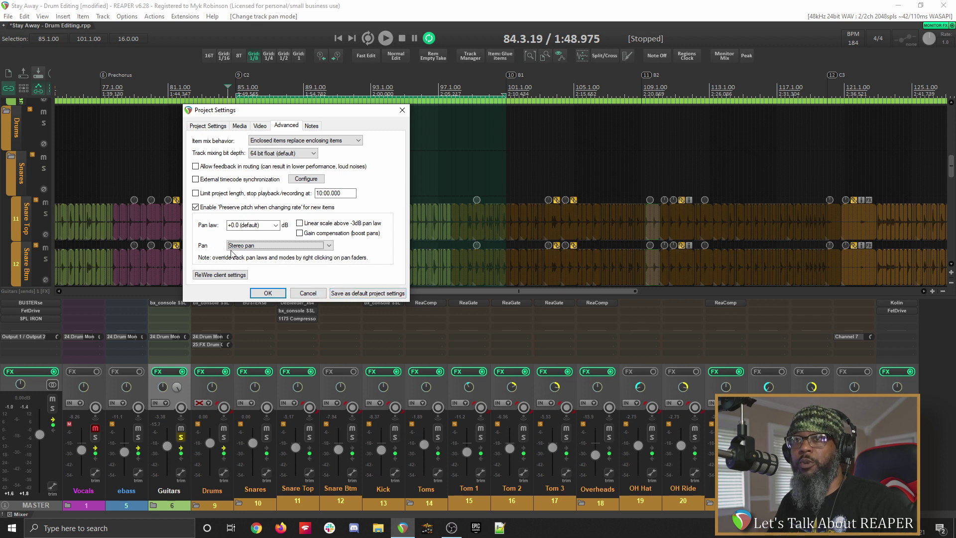
left_click(267, 292)
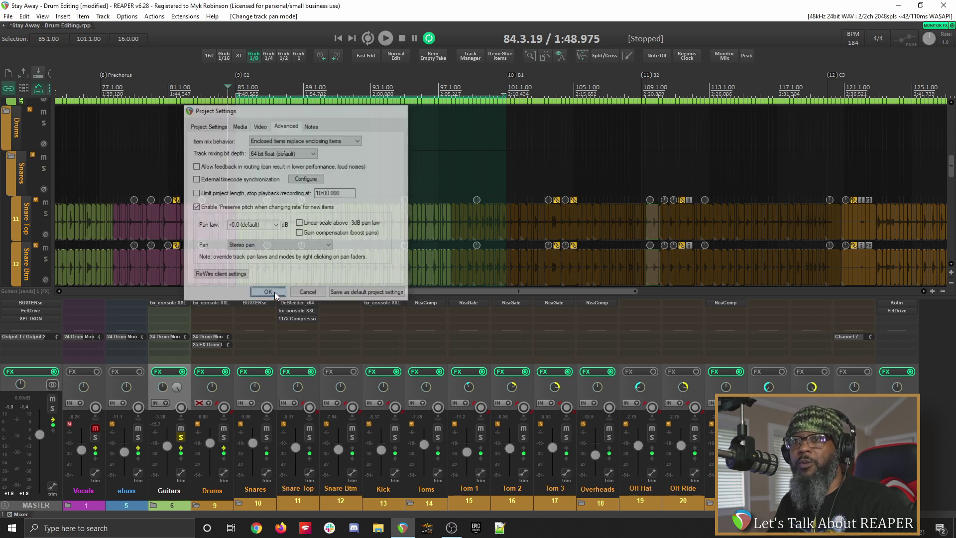
left_click(226, 397)
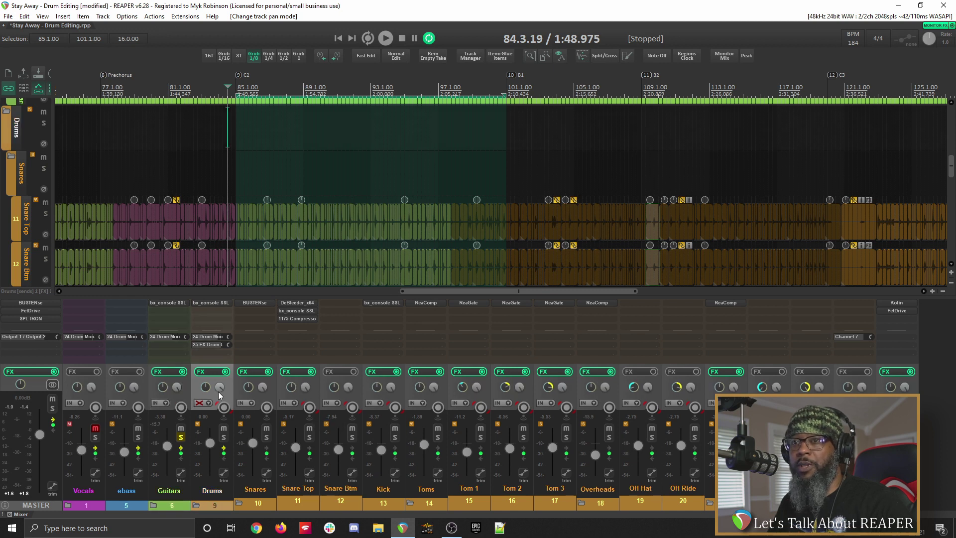
mouse_move(222, 398)
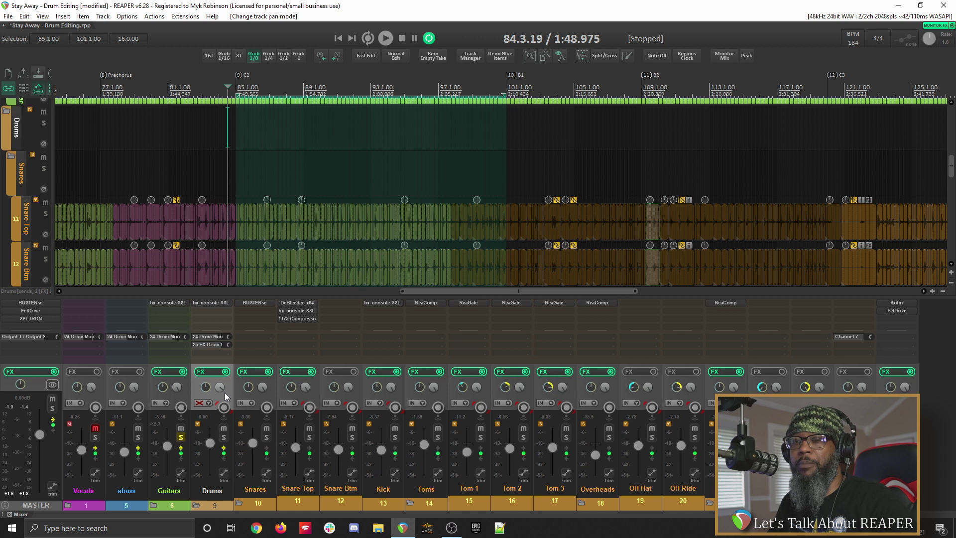
mouse_move(381, 389)
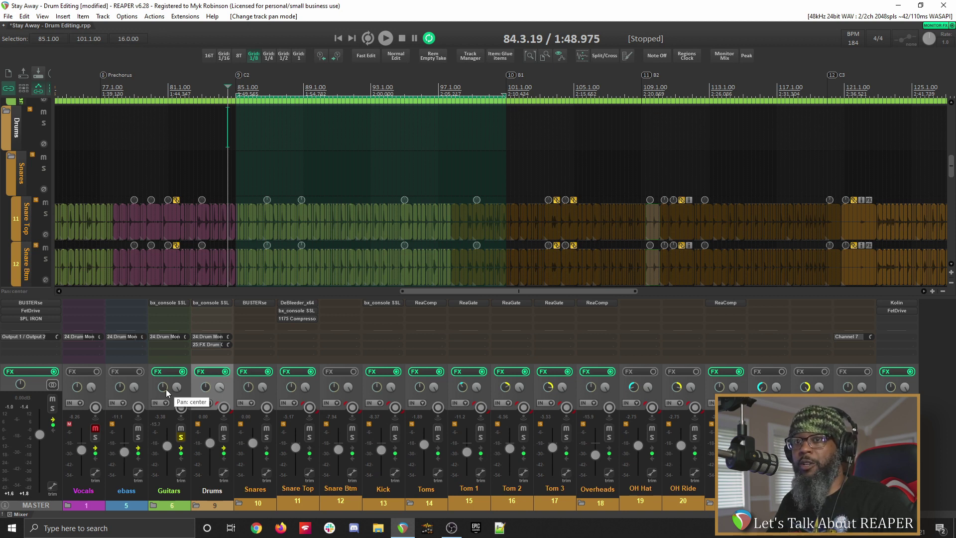
mouse_move(176, 394)
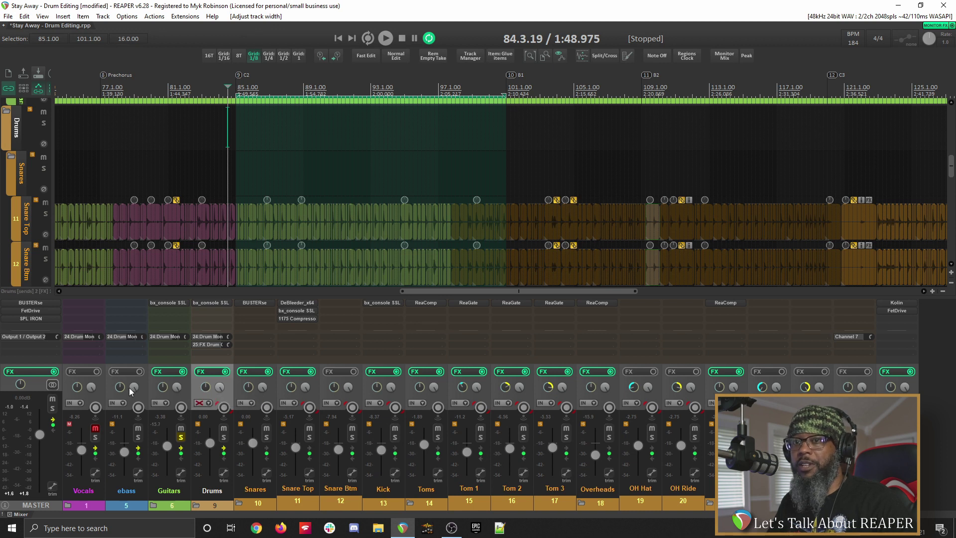
Unsolo Guitars and briefly play back the full mix, then stop.
left_click(181, 436)
key("space")
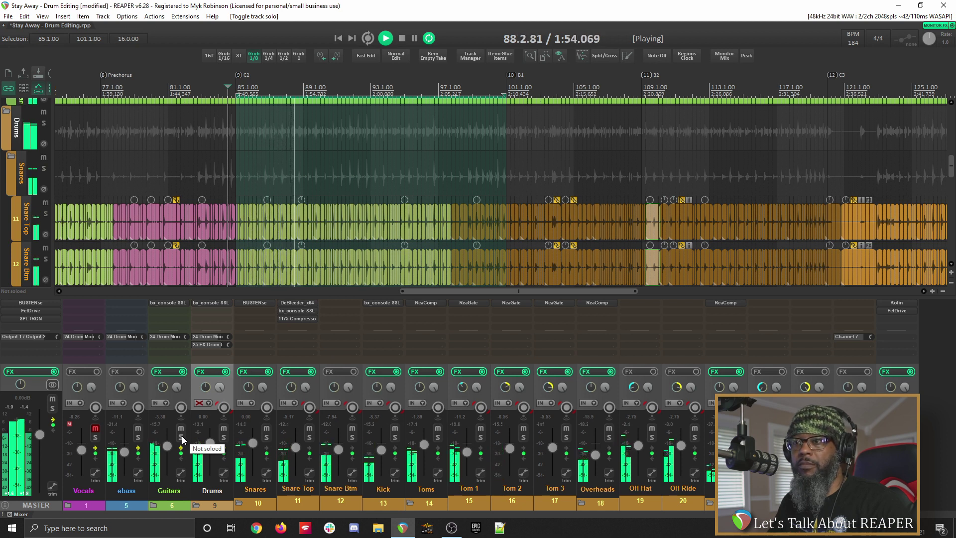
key("space")
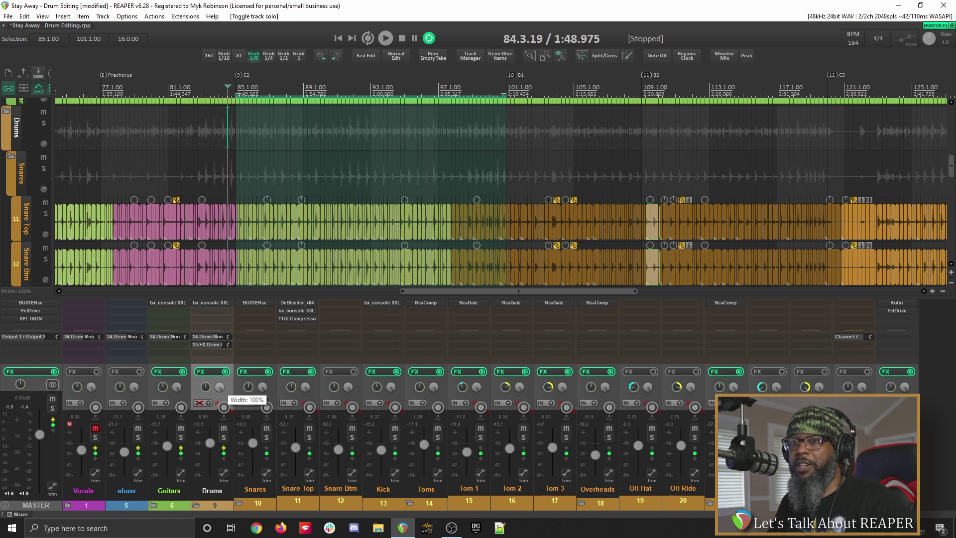
Narrow the Drums width from 100% to 79% during playback, then stop.
key("space")
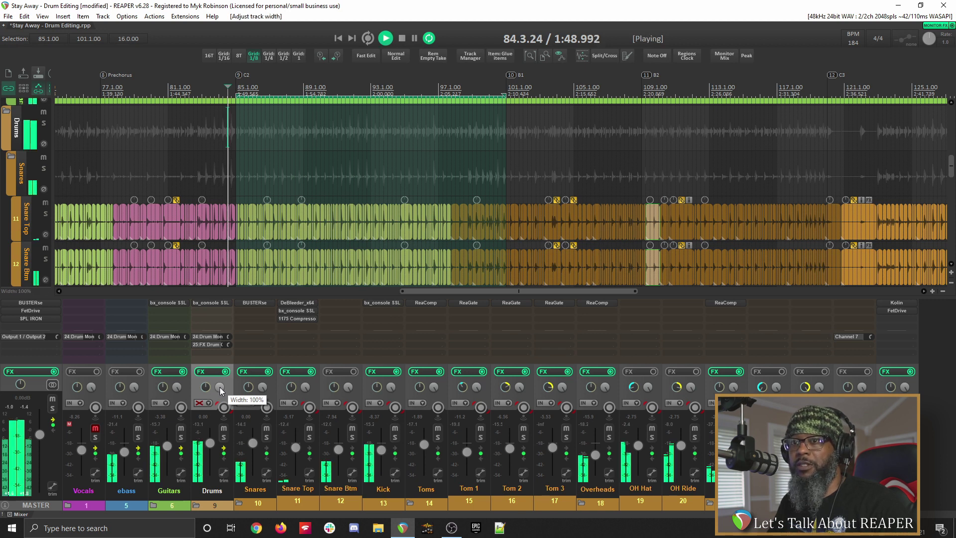
left_click_drag(219, 387, 219, 400)
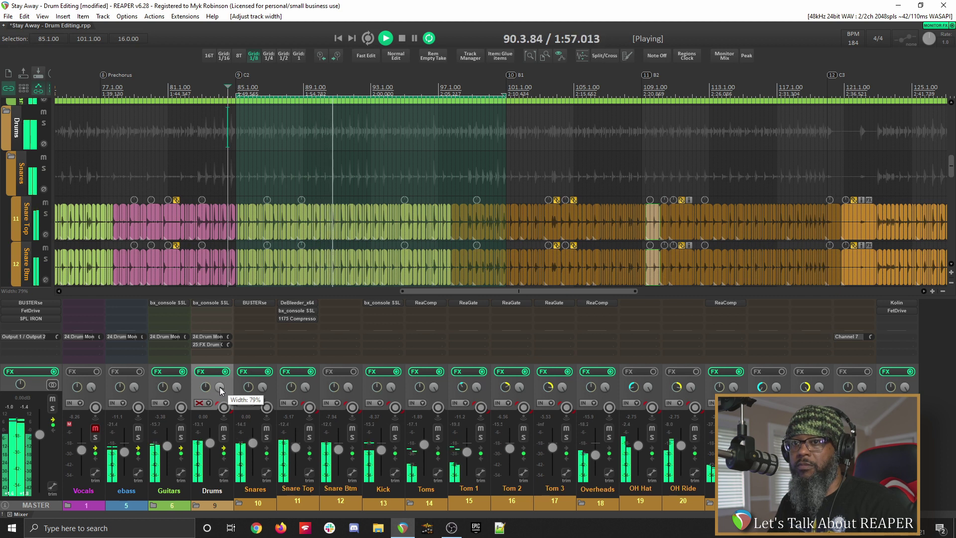
key("space")
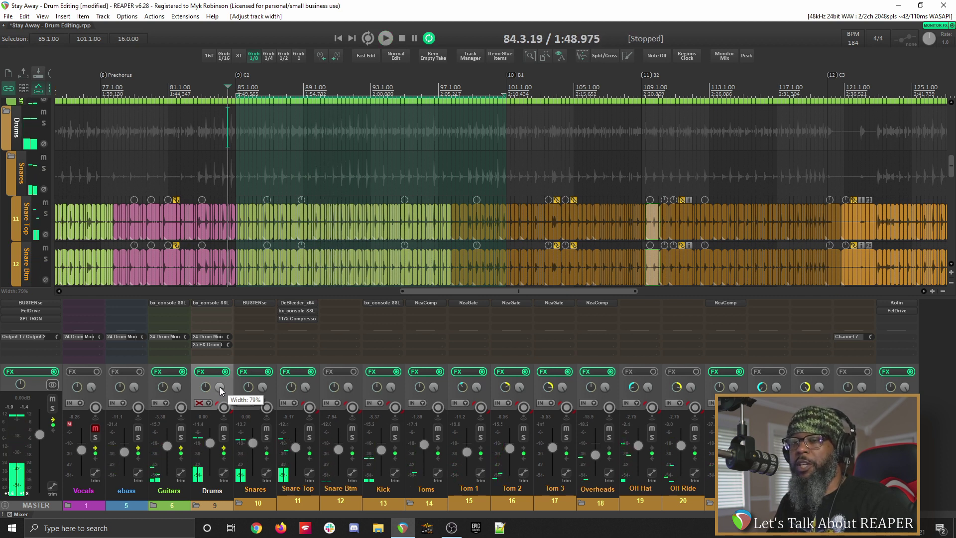